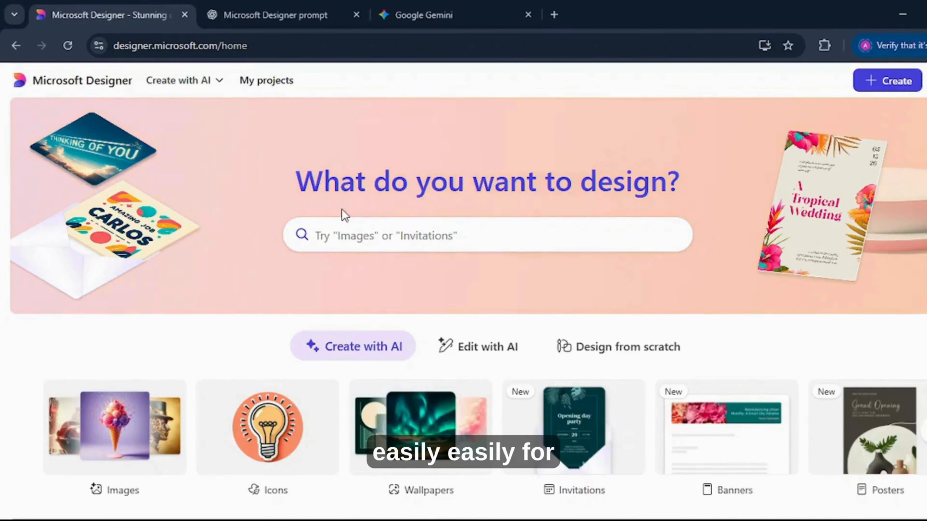
Open the AI social posts creator and browse its gallery of example designs
left_click(368, 349)
scroll(368, 353, "down", 2)
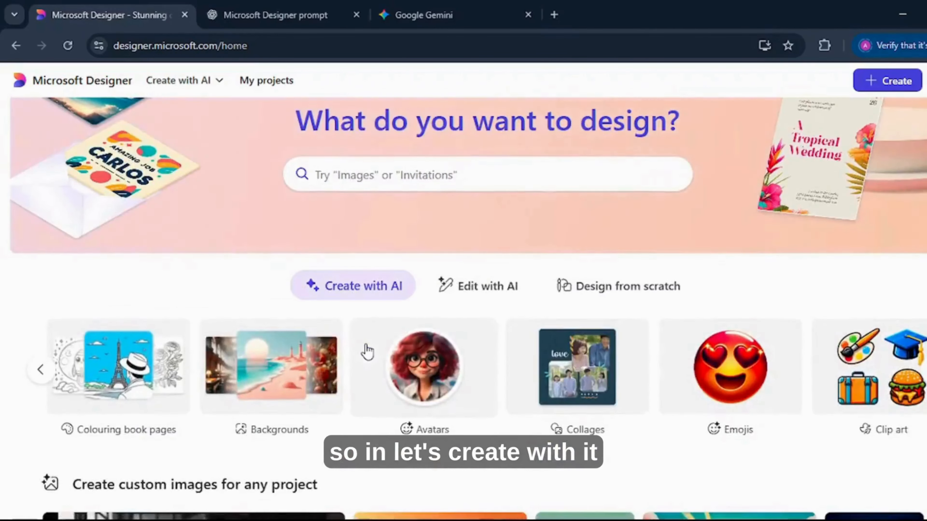
left_click(39, 375)
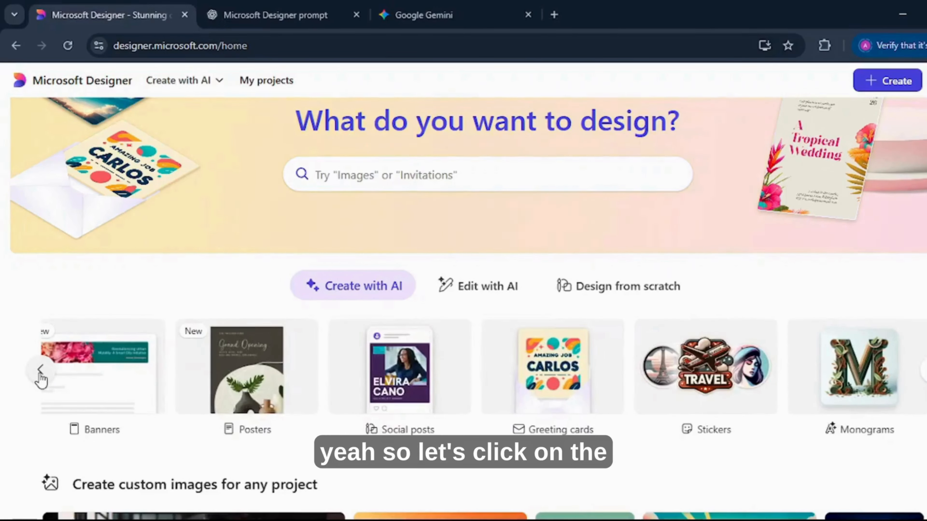
left_click(383, 416)
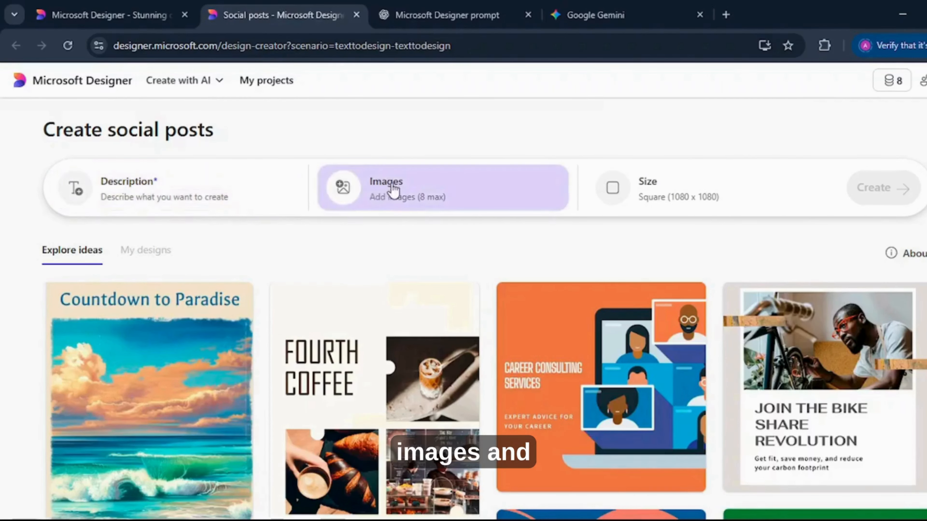
scroll(725, 182, "down", 5)
scroll(724, 176, "down", 20)
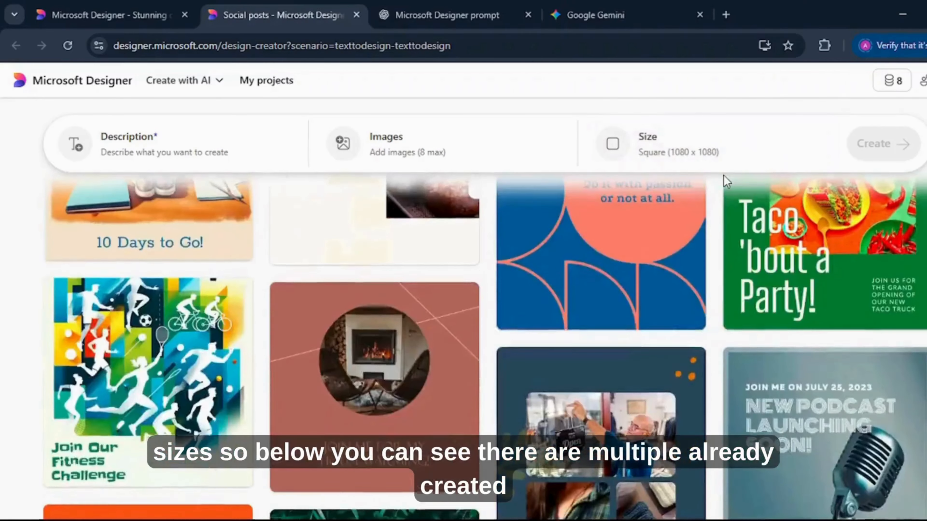
scroll(723, 175, "down", 5)
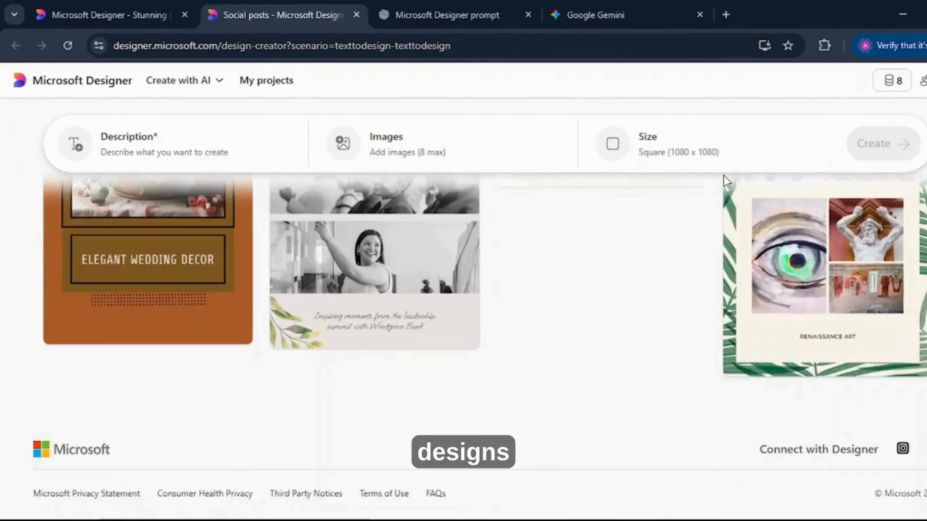
scroll(723, 175, "up", 20)
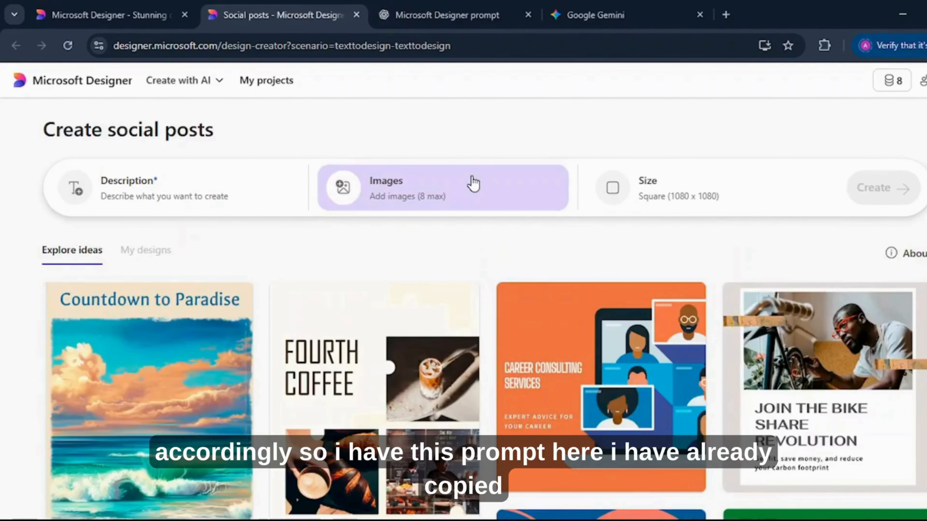
Fill the description with the bold, high-contrast YouTube thumbnail prompt from ChatGPT and choose the Landscape (1200 x 628) size
left_click(456, 12)
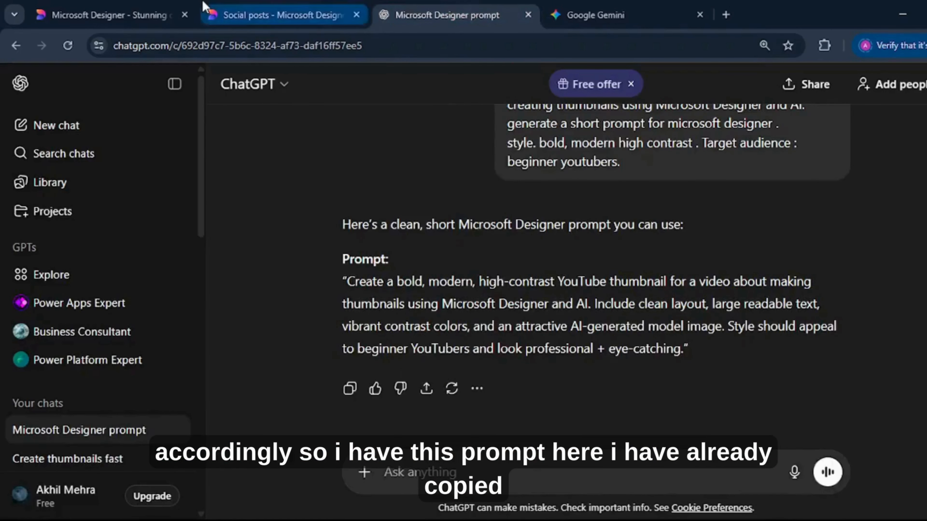
left_click(278, 15)
left_click(157, 207)
left_click(236, 284)
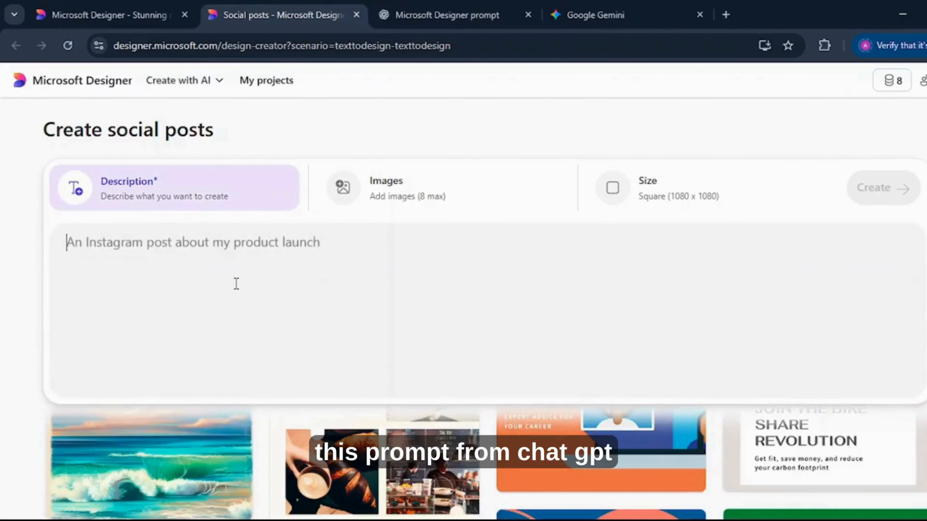
type("Create a bold, modern, high-contrast YouTube thumbnail for a video about making thumbnails using Microsoft Designer and AI. Include clean layout, large readable text, vibrant contrast colors, and an attractive AI-generated model image. Style should appeal to beginner YouTubers and look professional + eye-catching.")
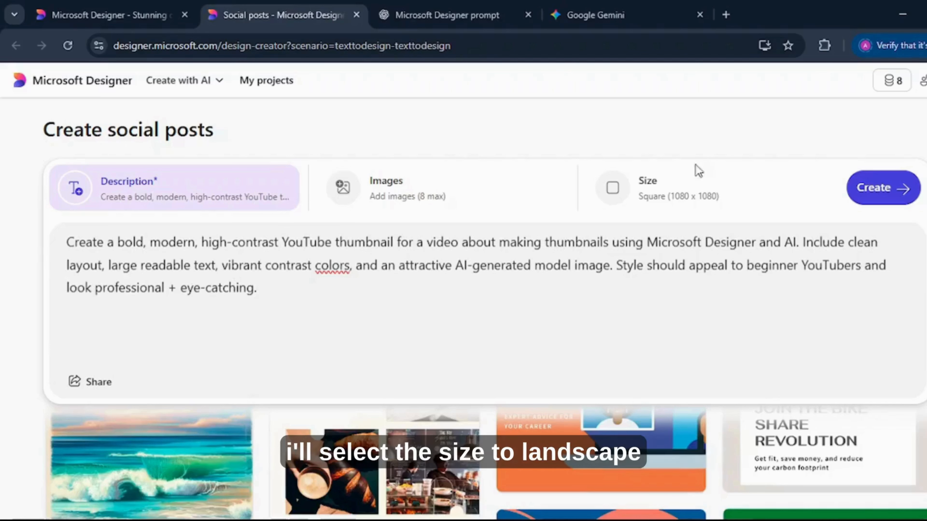
left_click(708, 191)
left_click(650, 294)
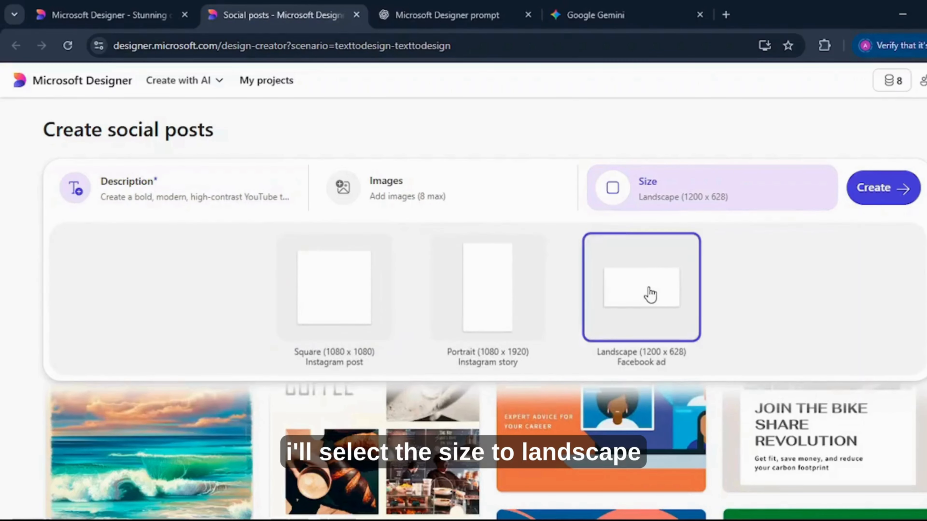
Take the laughing man's portrait from Google Gemini and add it to the social post's images in Microsoft Designer
left_click(586, 6)
scroll(465, 230, "down", 5)
scroll(468, 232, "up", 1)
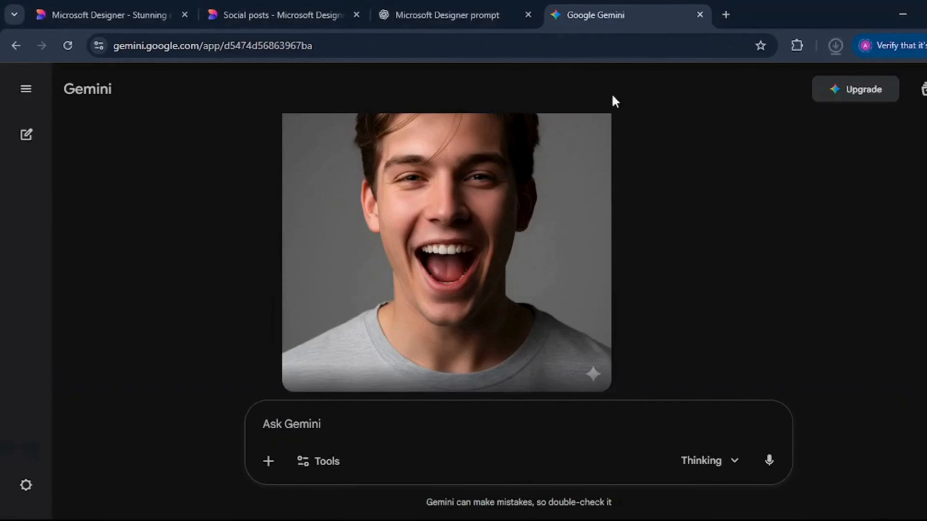
left_click(265, 9)
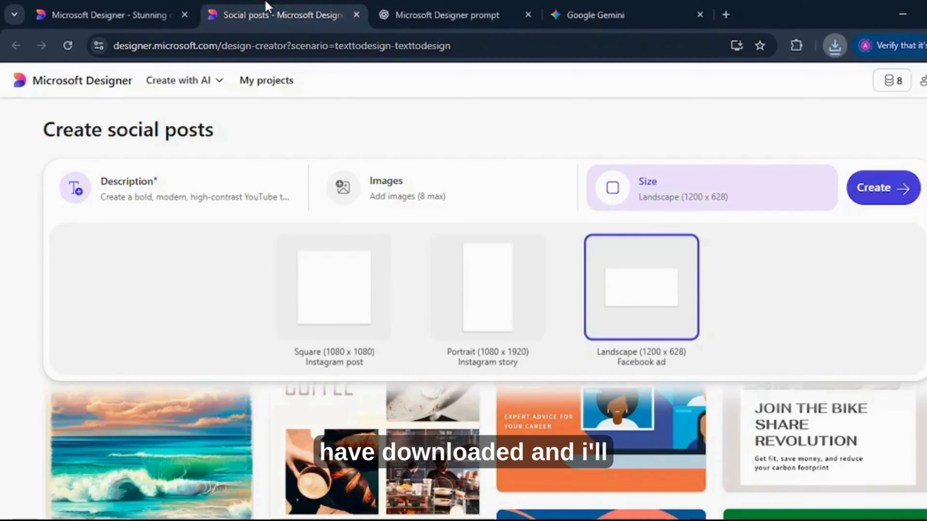
left_click(367, 197)
left_click(509, 374)
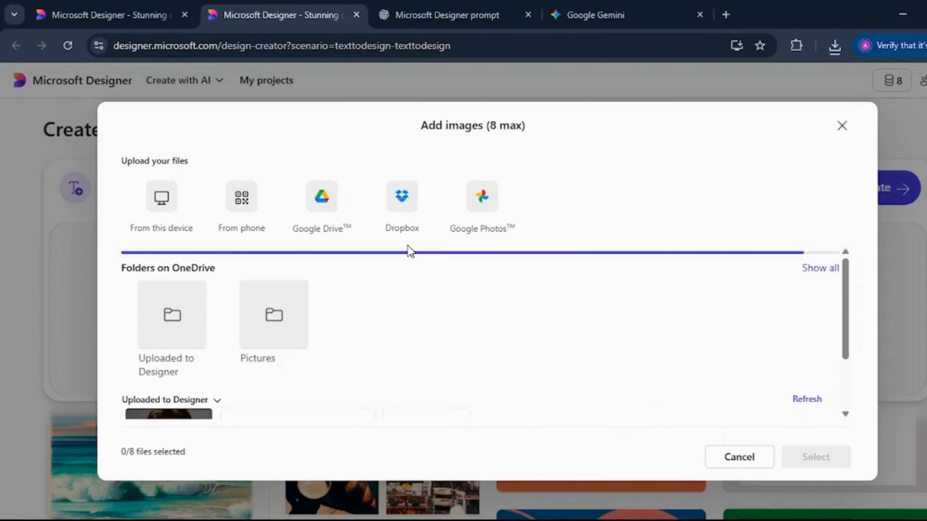
scroll(449, 319, "down", 2)
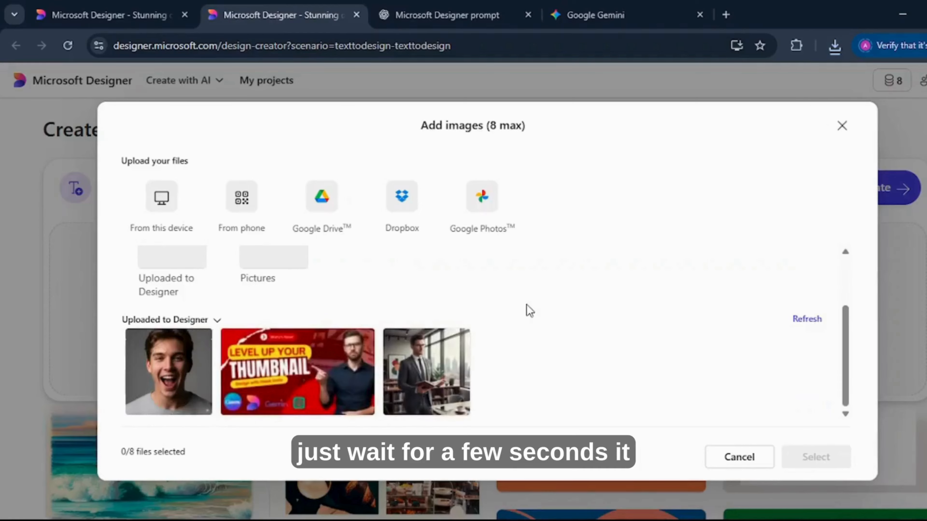
left_click(161, 365)
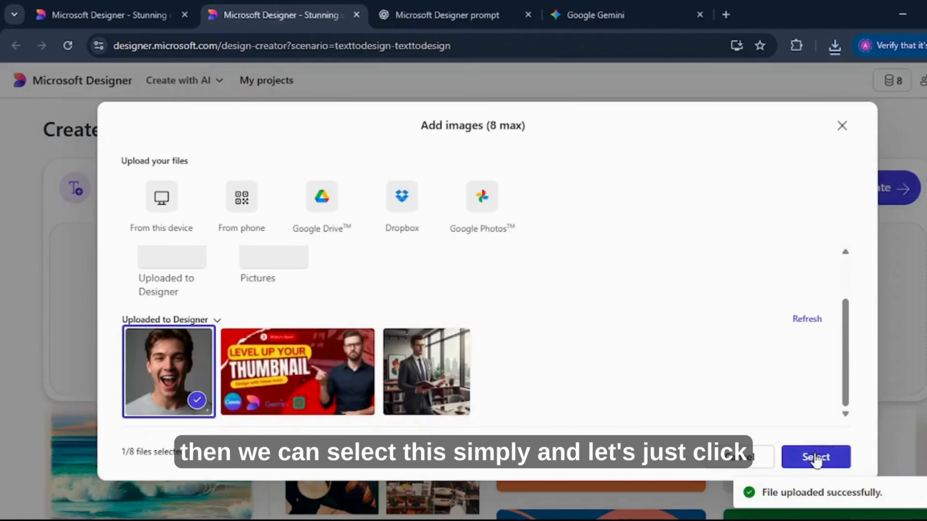
left_click(814, 455)
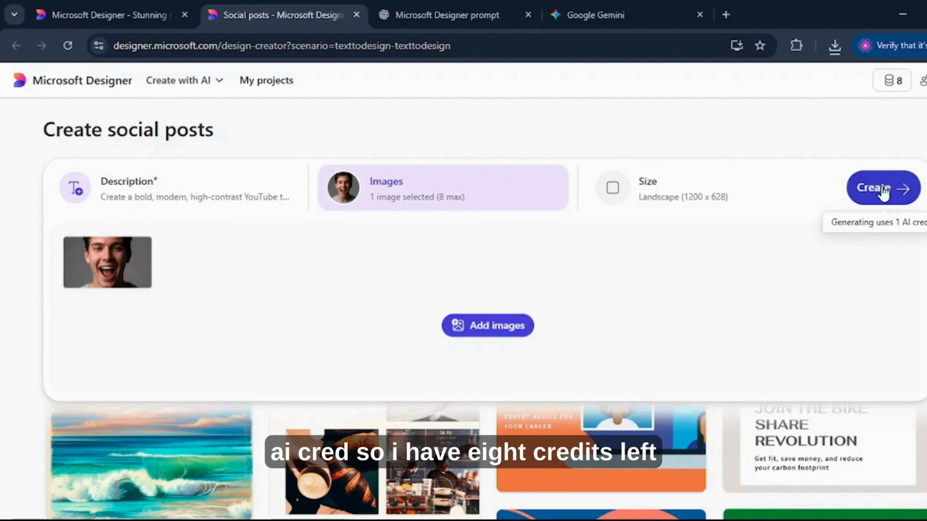
Check the AI credits information and generate the social post designs
left_click(892, 83)
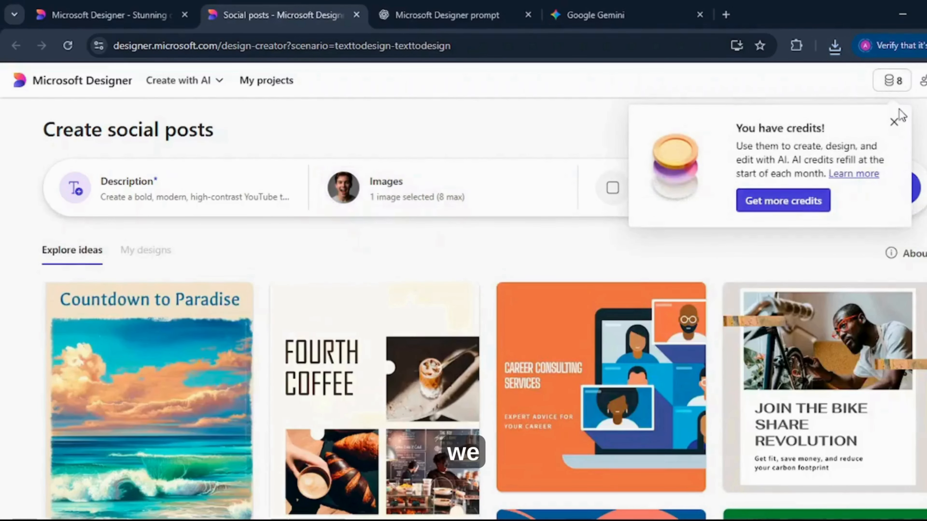
left_click(895, 121)
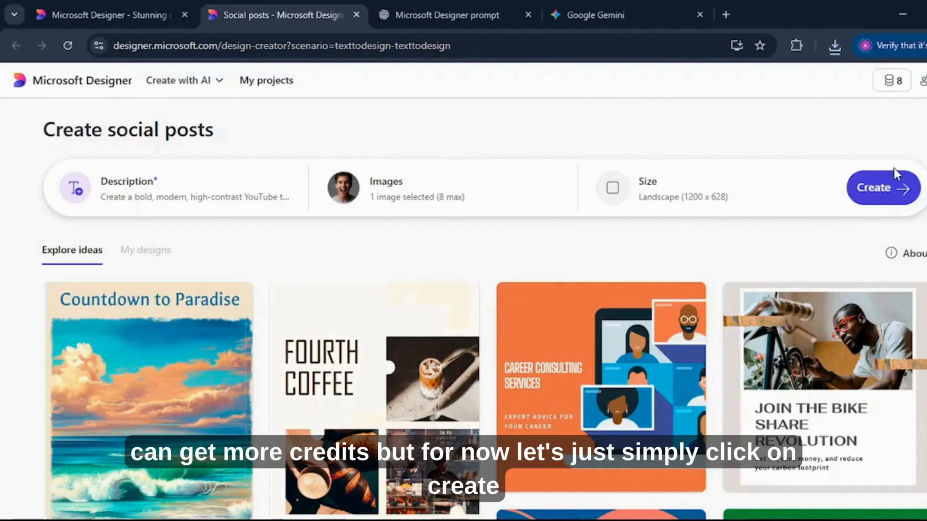
left_click(884, 188)
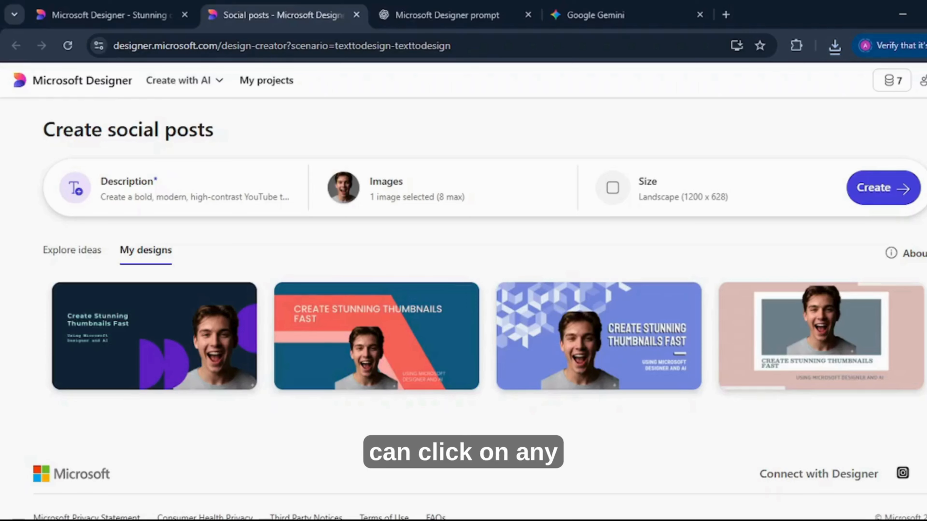
Choose the generated blue design with the white geometric cube pattern and open it for editing
mouse_move(853, 315)
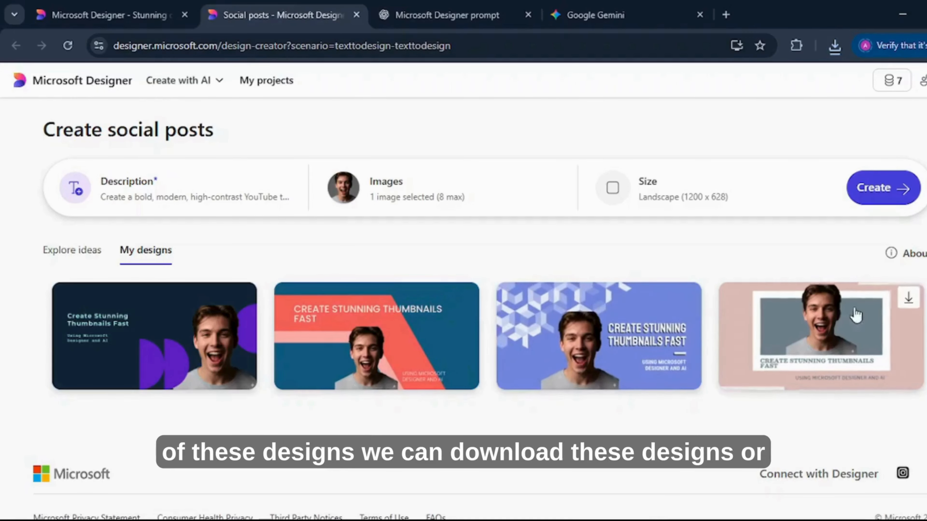
mouse_move(622, 336)
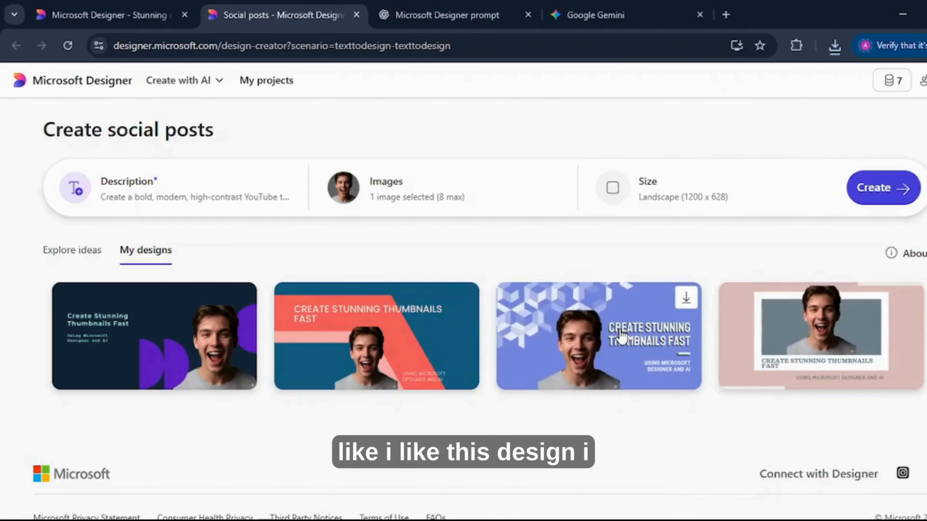
left_click(622, 336)
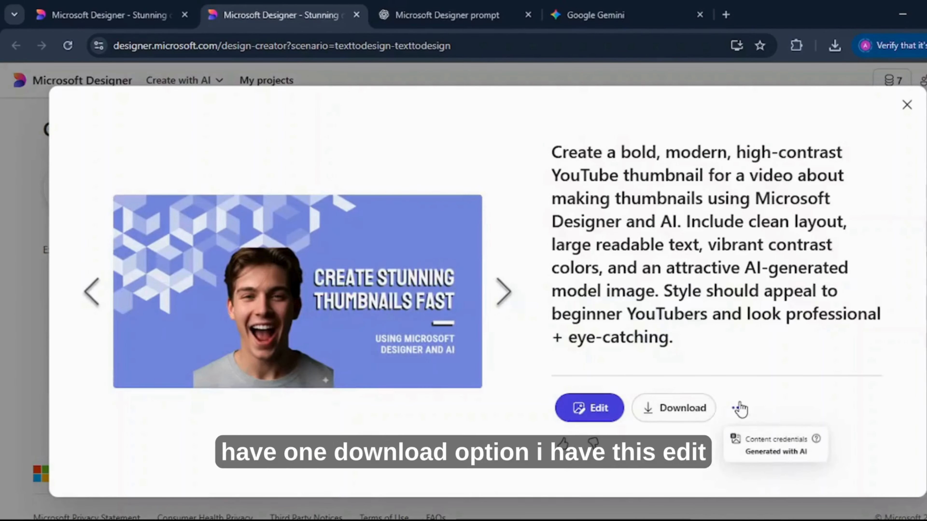
left_click(599, 408)
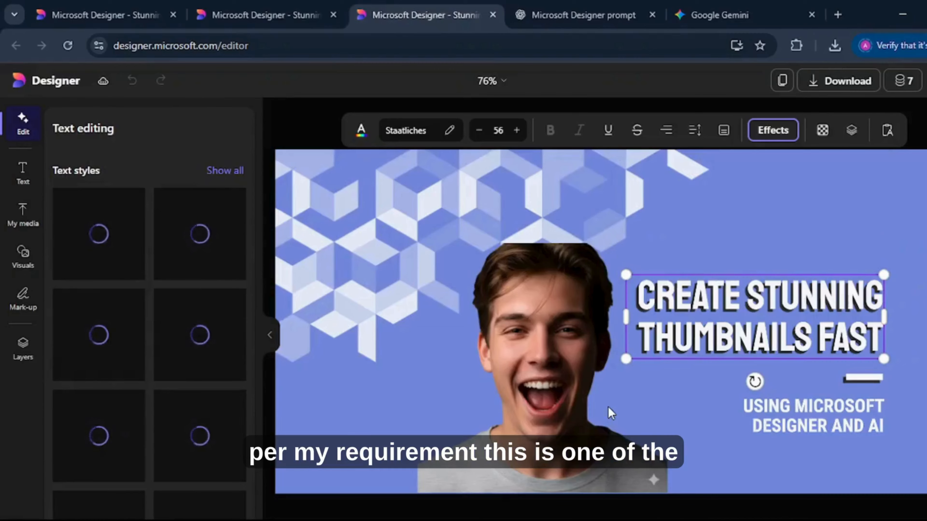
Move the man's cutout to the left side of the canvas and enlarge it to fill the canvas height
left_click(554, 398)
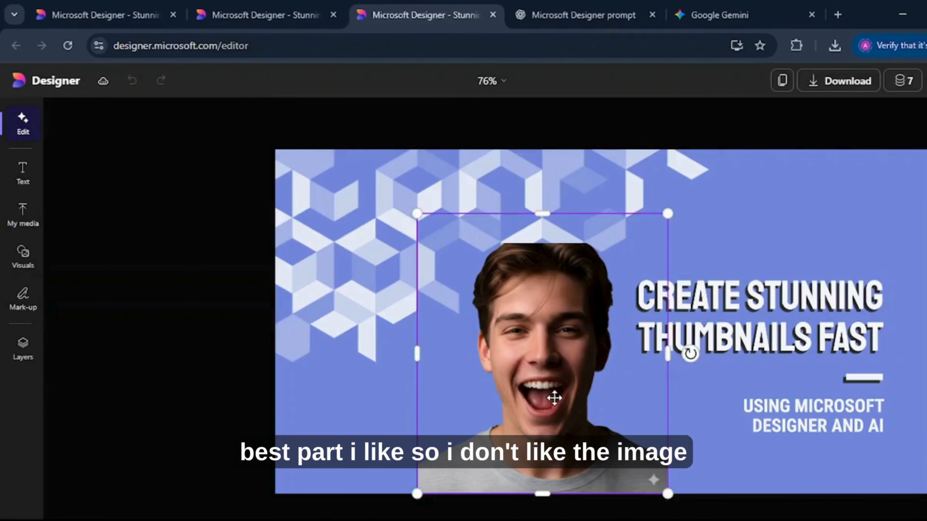
mouse_move(555, 397)
left_mouse_down()
mouse_move(505, 385)
mouse_move(418, 388)
mouse_move(405, 404)
left_mouse_up()
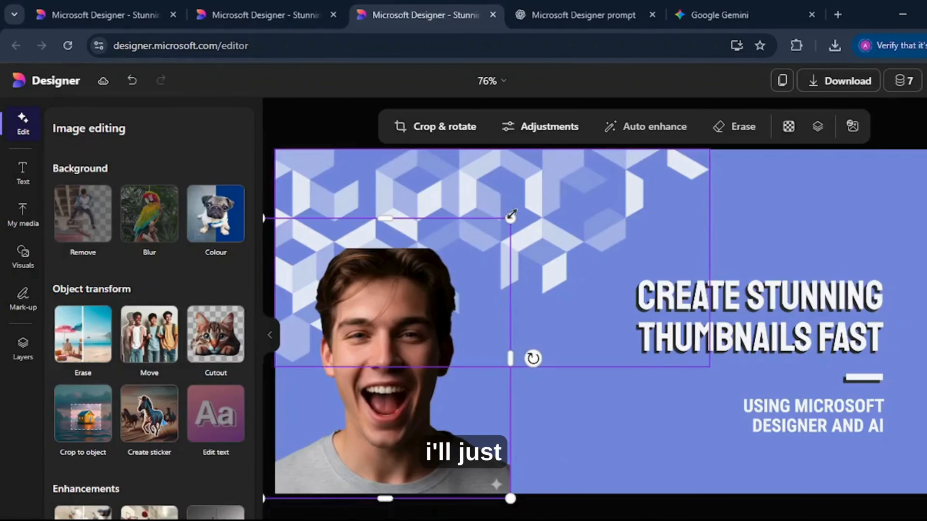
left_click_drag(511, 218, 618, 148)
left_click(902, 124)
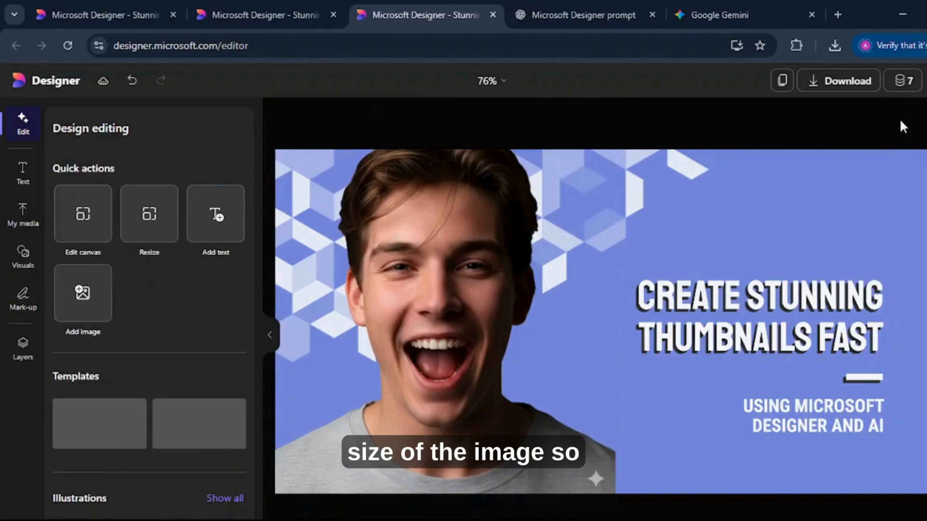
Move the "Create stunning thumbnails fast" headline higher and enlarge it to a font size of about 65
left_click(774, 314)
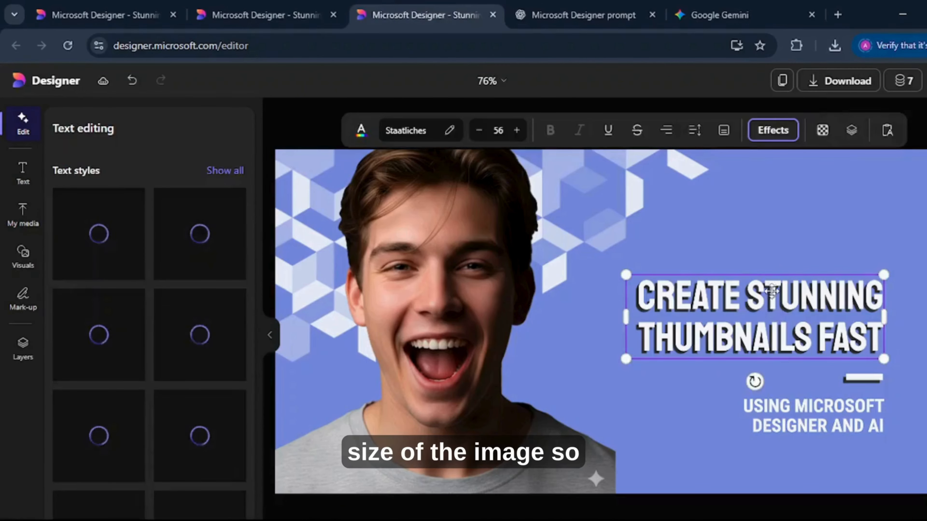
left_click_drag(784, 302, 778, 267)
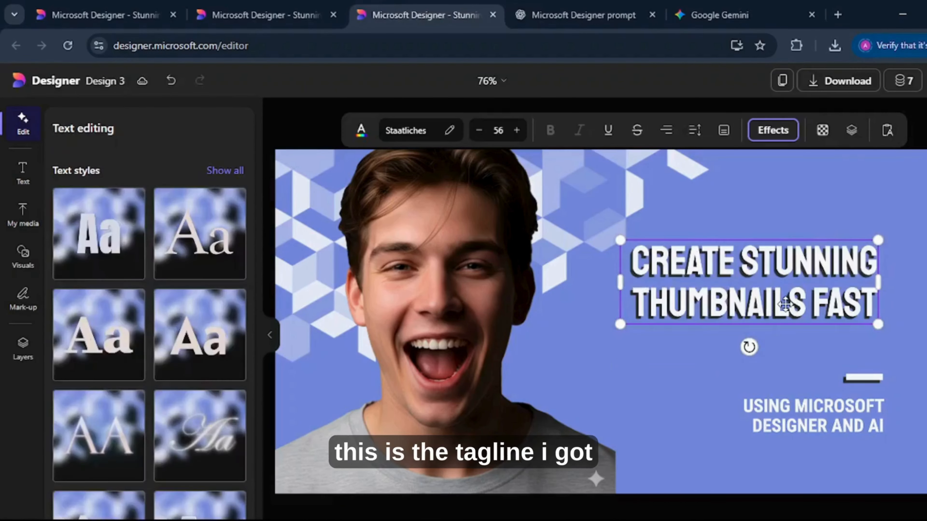
mouse_move(878, 240)
left_mouse_down()
mouse_move(926, 219)
mouse_move(920, 197)
mouse_move(893, 234)
left_mouse_up()
left_click_drag(839, 276, 831, 274)
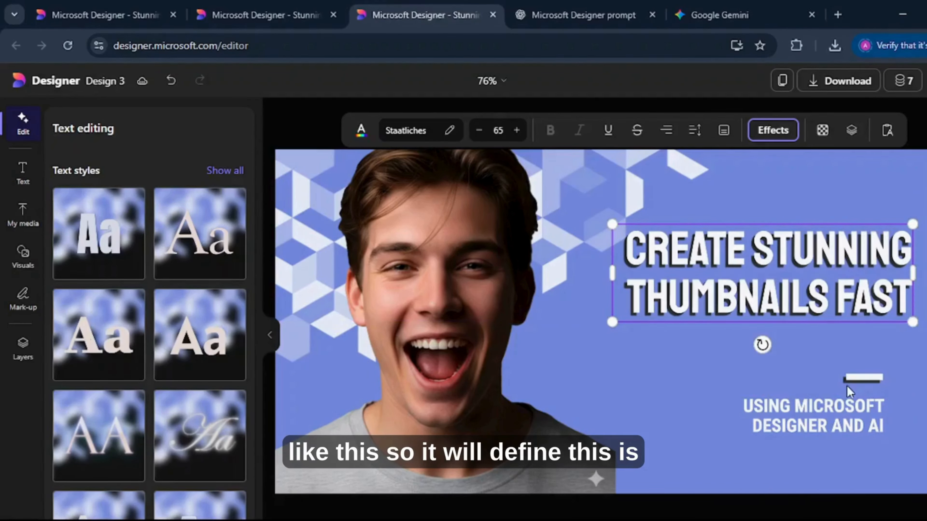
left_click(856, 407)
left_click(923, 398)
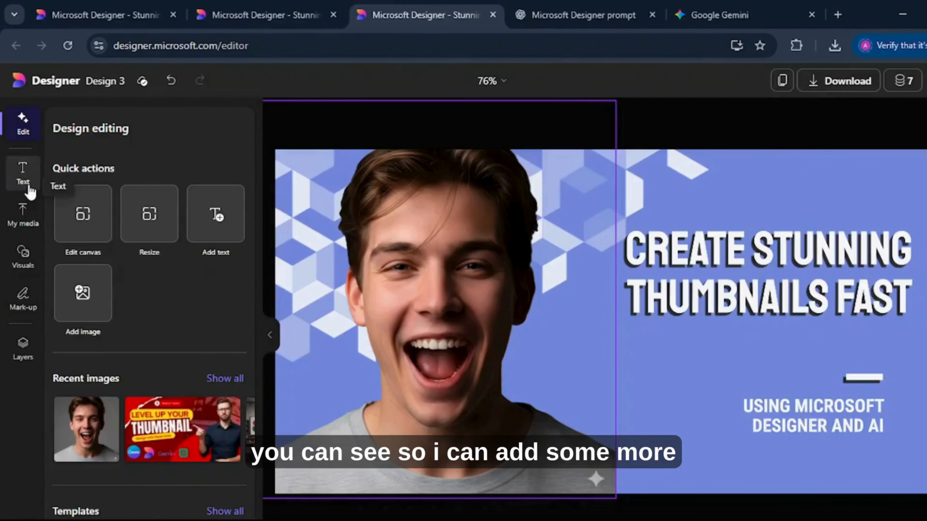
Search the visuals library for "ai" and look through the results for a suitable graphic
left_click(23, 255)
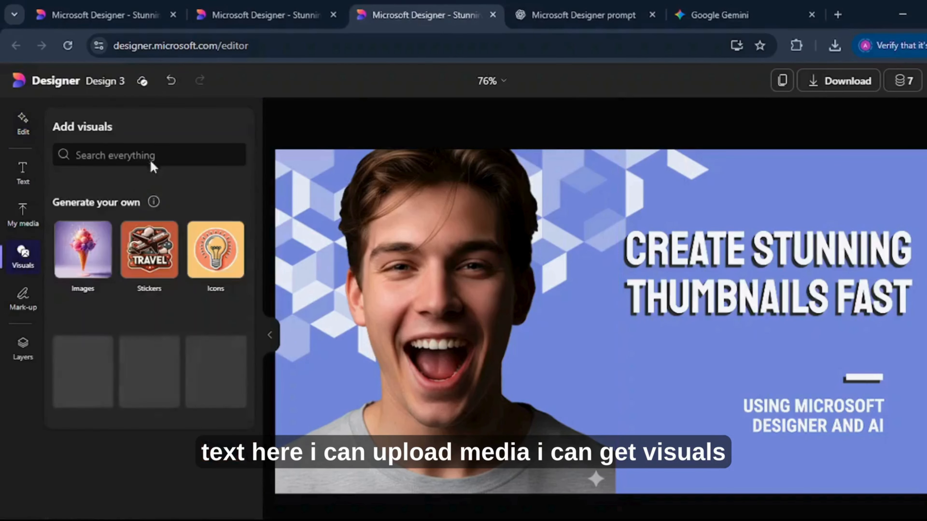
scroll(149, 278, "down", 2)
scroll(148, 278, "up", 2)
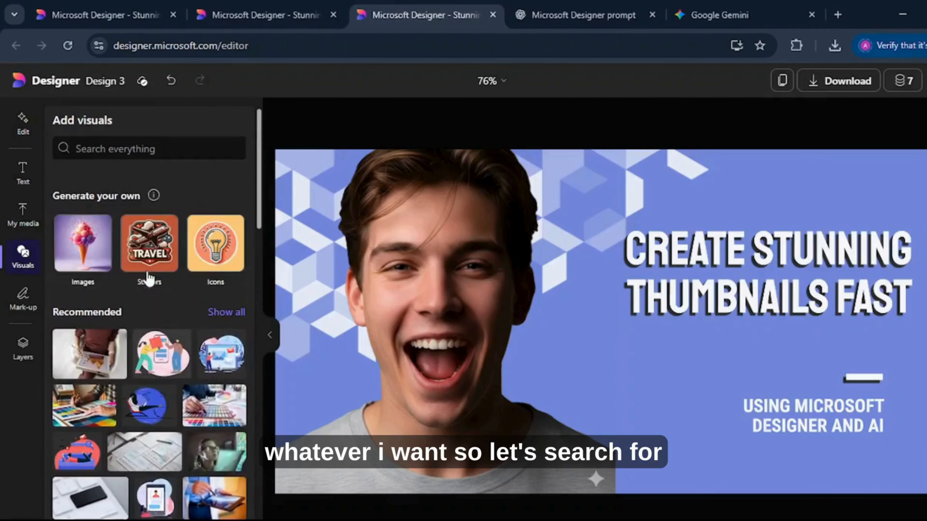
left_click(180, 155)
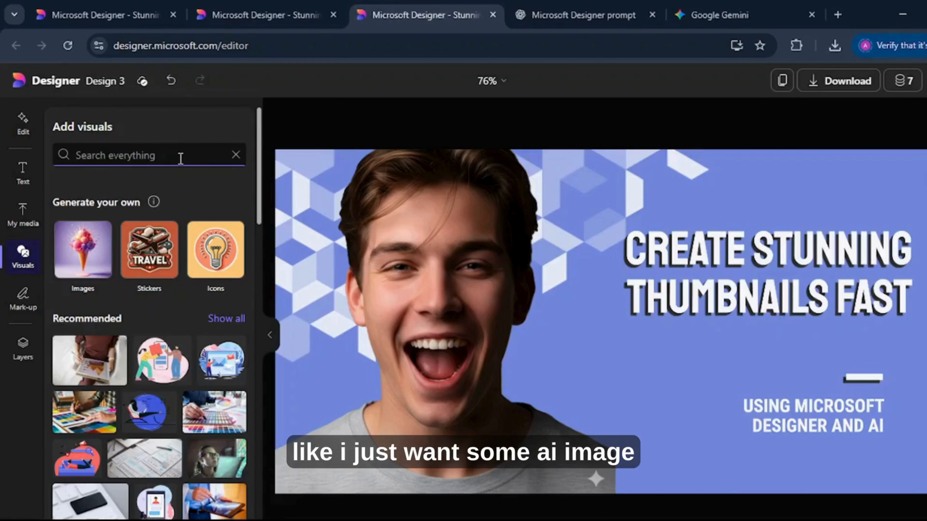
type("ai")
key("Return")
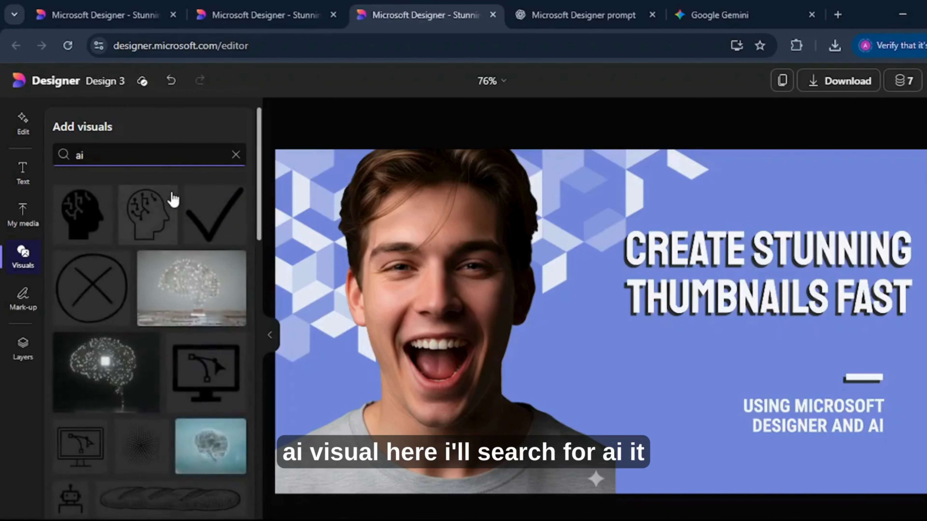
scroll(154, 361, "down", 8)
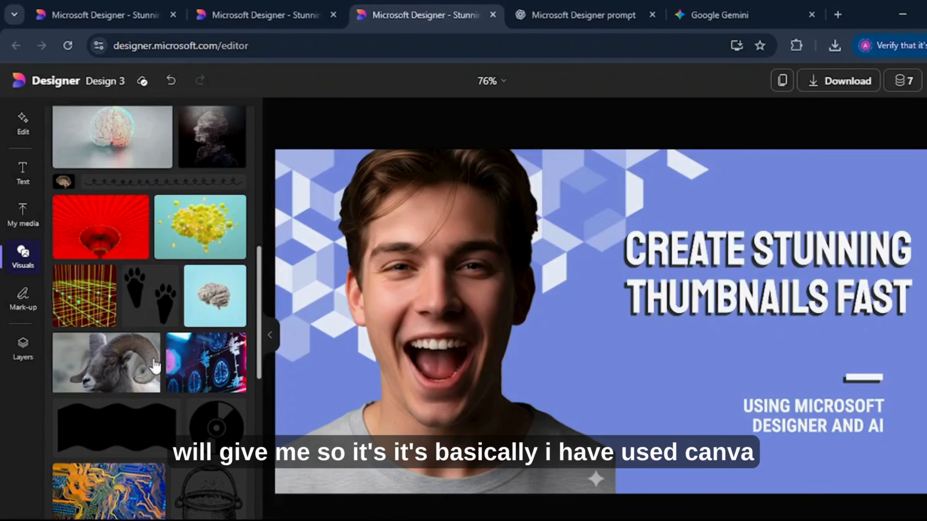
scroll(156, 365, "down", 6)
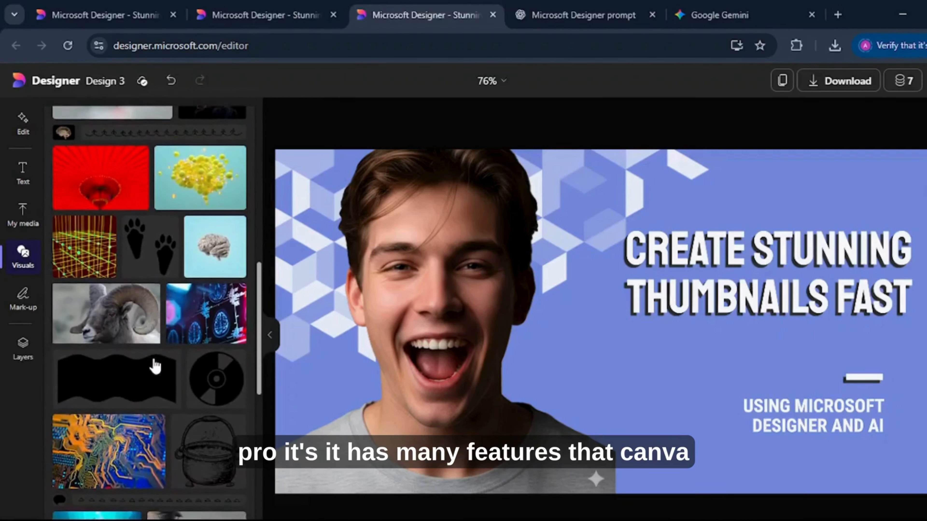
scroll(155, 366, "down", 4)
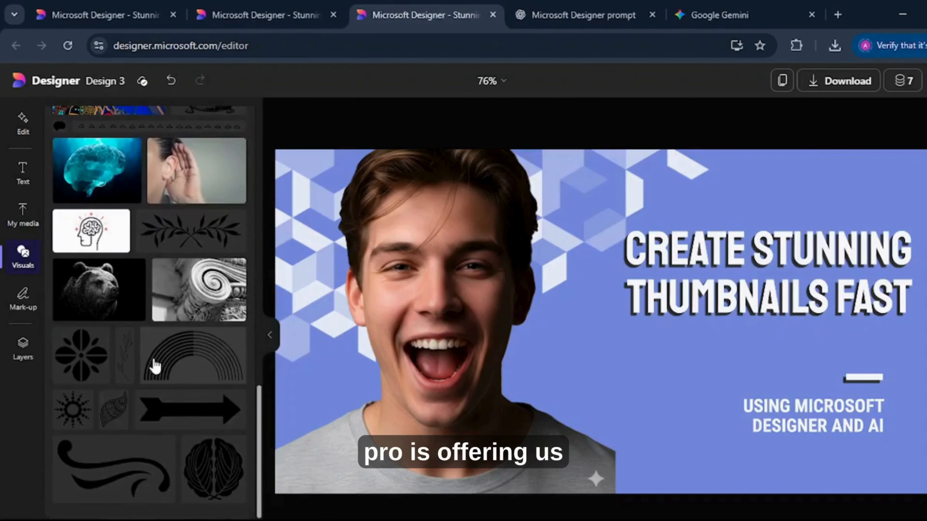
scroll(155, 366, "up", 12)
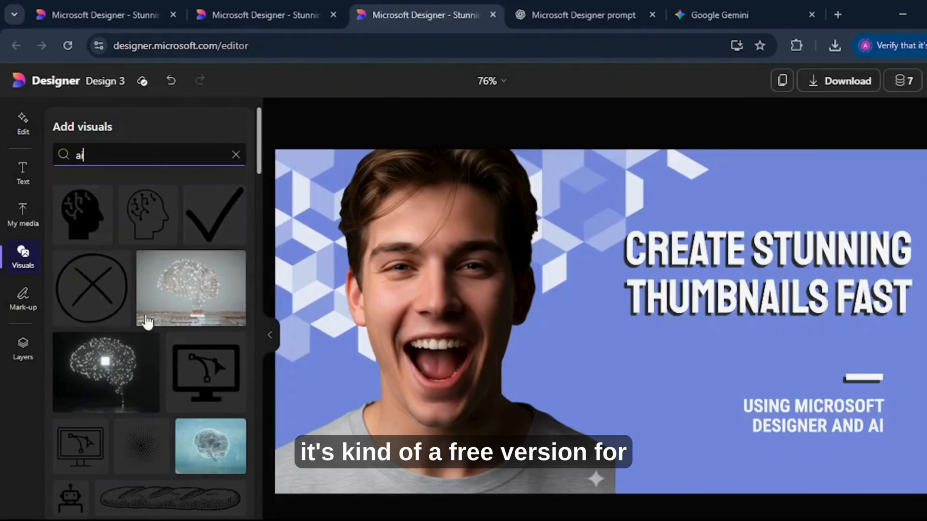
Try the light-blue brain image from the "ai" results on the canvas and adjust its size
left_click(203, 434)
left_click_drag(554, 194, 592, 150)
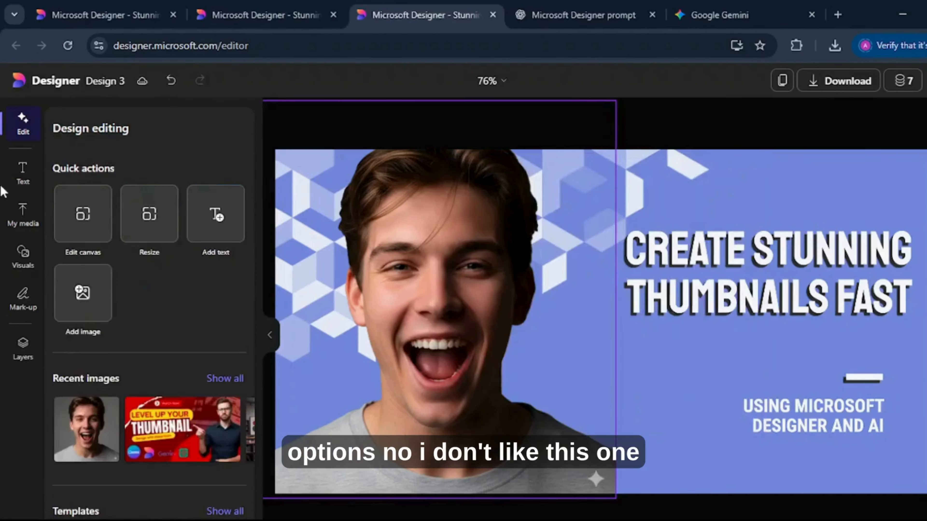
Add the solid black AI head graphic and place it beside the "Using Microsoft Designer and AI" subtitle, slightly enlarged
left_click(22, 256)
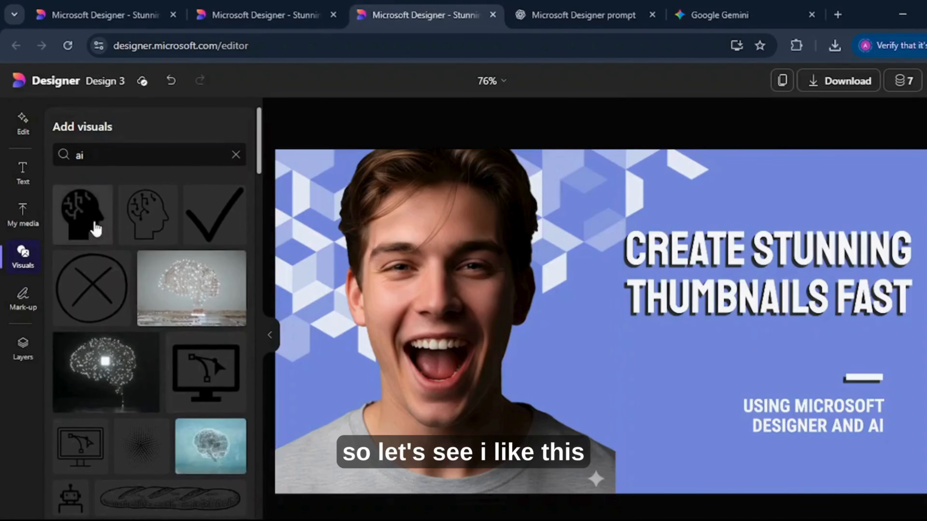
left_click(91, 224)
left_click_drag(481, 253, 675, 423)
left_click_drag(703, 395, 744, 356)
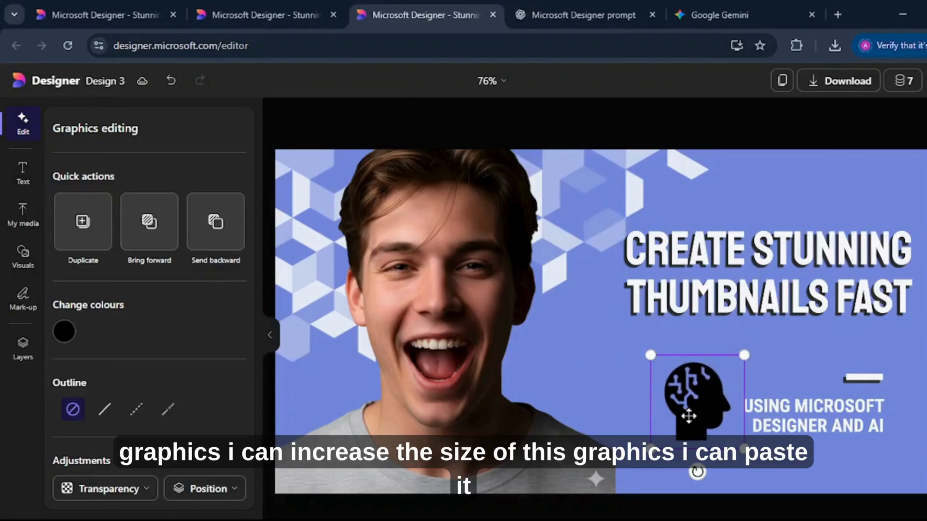
Move the AI head graphic above the end of the headline and shrink it to fit between the headline and the canvas edge
left_click_drag(688, 418, 867, 184)
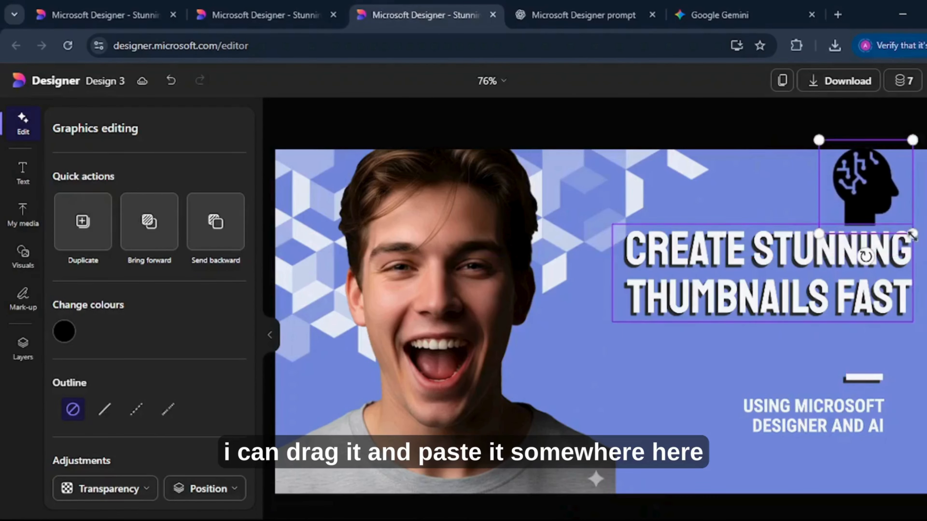
left_click_drag(913, 235, 883, 205)
left_click_drag(849, 159, 854, 174)
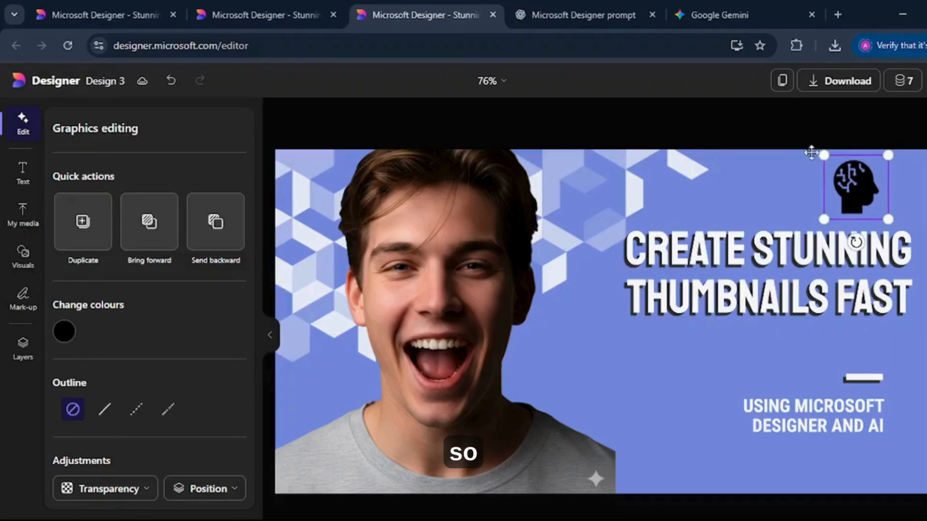
left_click(767, 123)
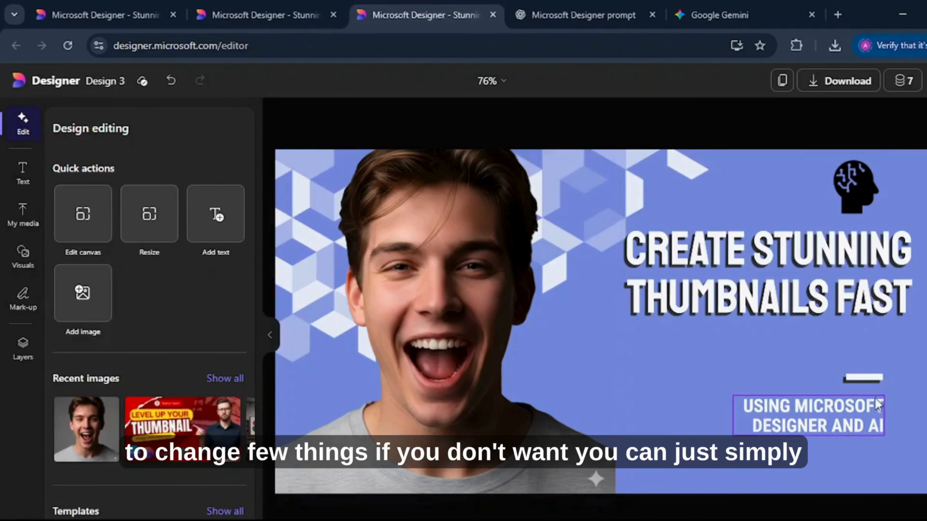
left_click(22, 172)
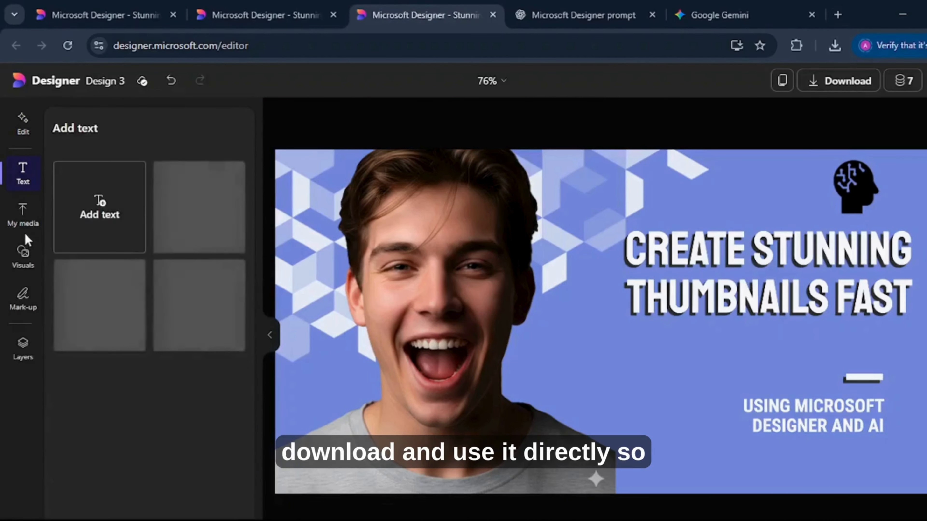